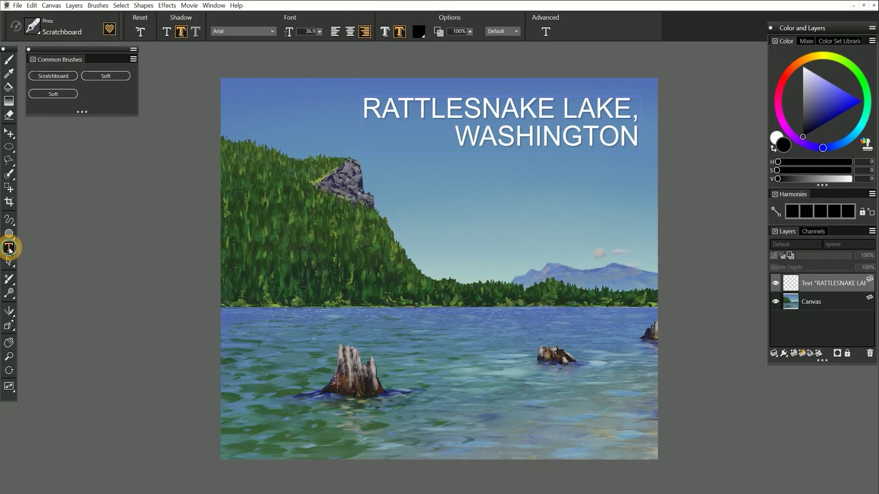
Type 'Go for a swim' as a new text line on the sky below the title
{"action": "left_click", "coordinate": [432, 194]}
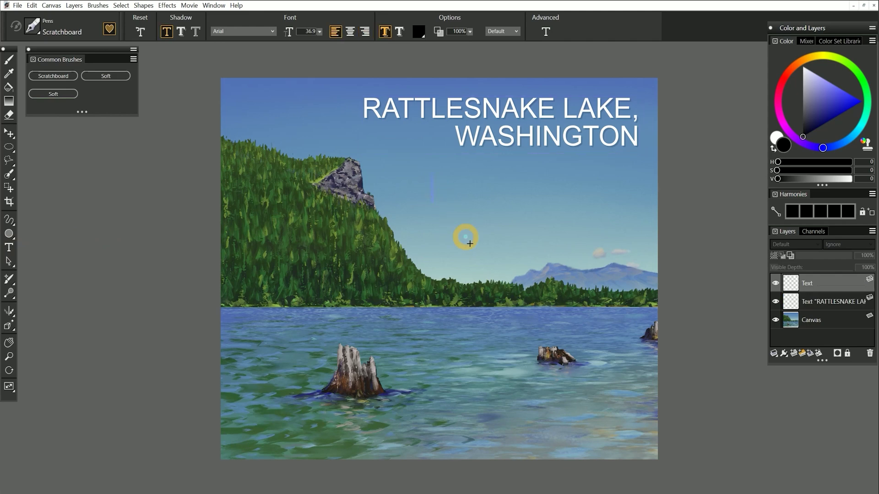
{"action": "type", "text": "Go for a swim"}
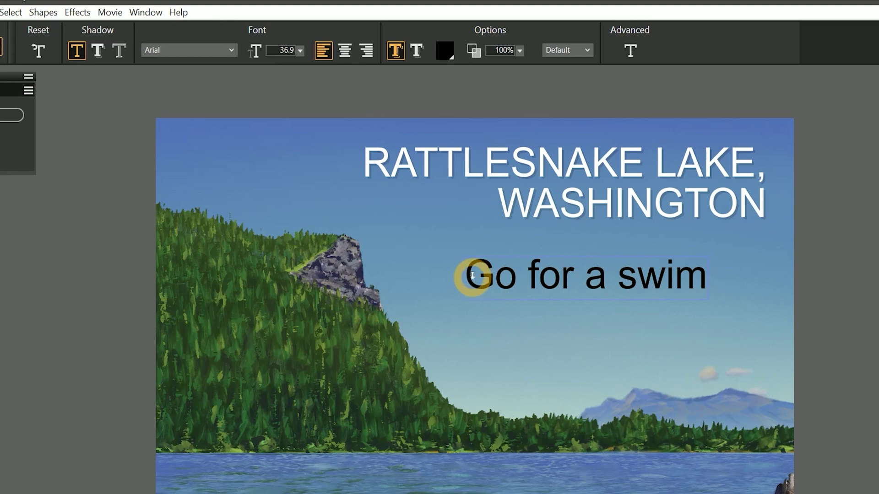
Set the selected caption to Bahnschrift Light Condensed at about 32.9 pt, centre-aligned
{"action": "left_click_drag", "start_coordinate": [433, 188], "coordinate": [502, 192]}
{"action": "left_click_drag", "start_coordinate": [567, 284], "coordinate": [664, 285]}
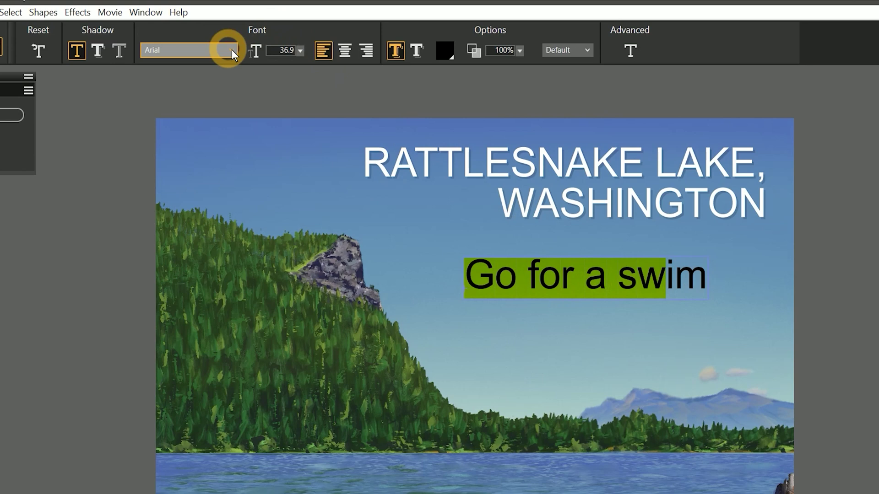
{"action": "left_click", "coordinate": [208, 51]}
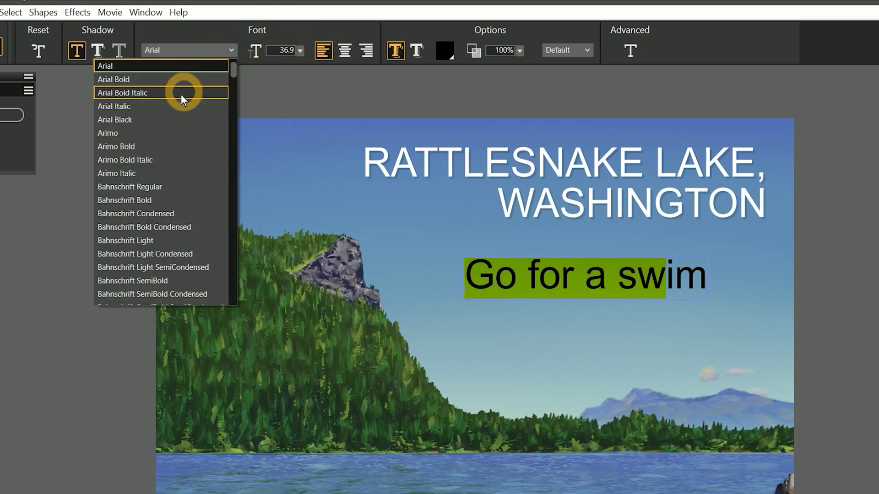
{"action": "left_click", "coordinate": [157, 253]}
{"action": "left_click", "coordinate": [299, 51]}
{"action": "left_click", "coordinate": [265, 68]}
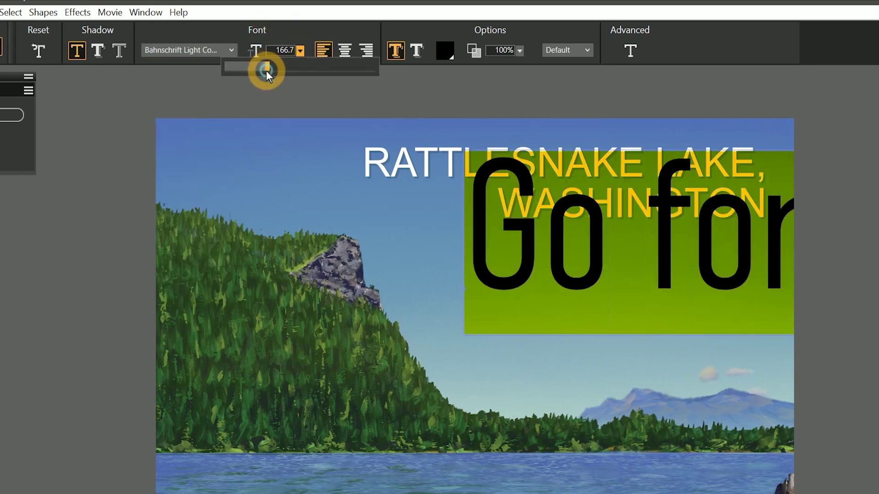
{"action": "left_click", "coordinate": [342, 50]}
Colour the caption light blue and readjust its size to about 29.8 pt
{"action": "left_click", "coordinate": [444, 51]}
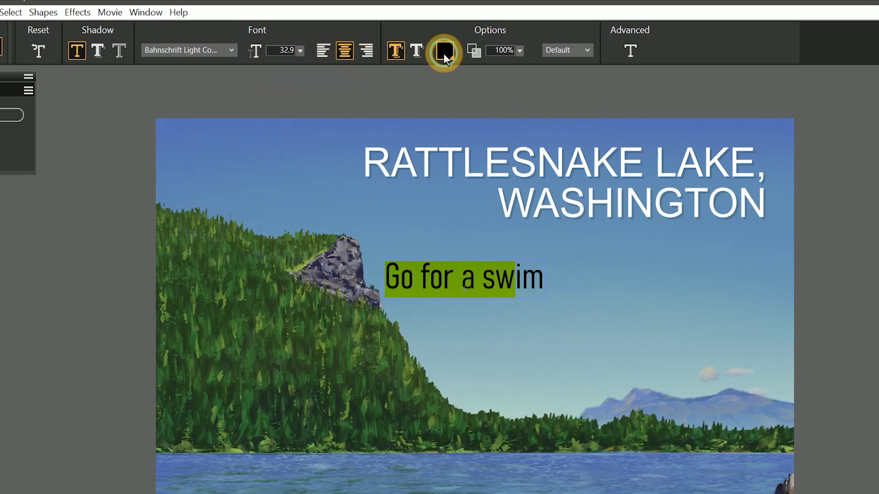
{"action": "left_click_drag", "start_coordinate": [519, 130], "coordinate": [530, 32]}
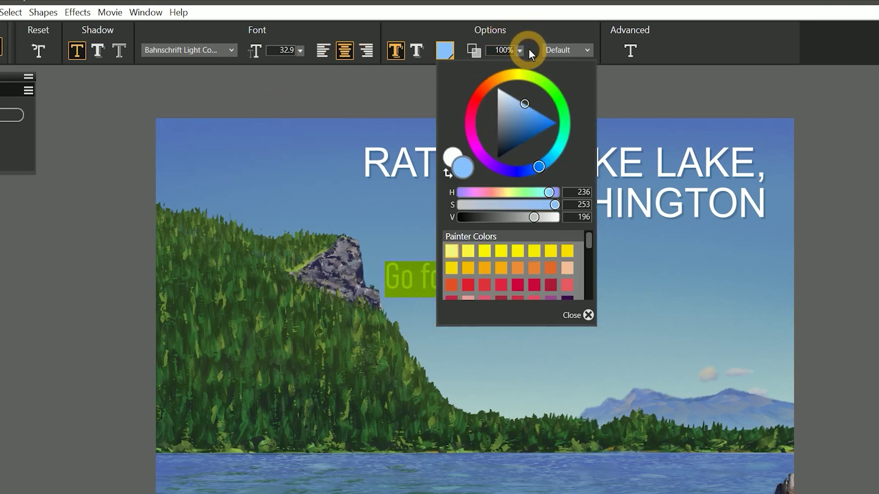
{"action": "left_click", "coordinate": [293, 49]}
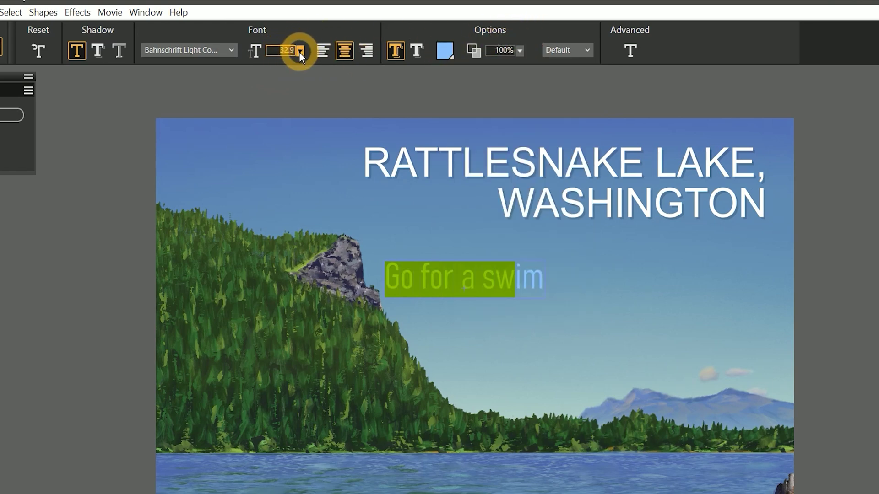
{"action": "left_click", "coordinate": [297, 56]}
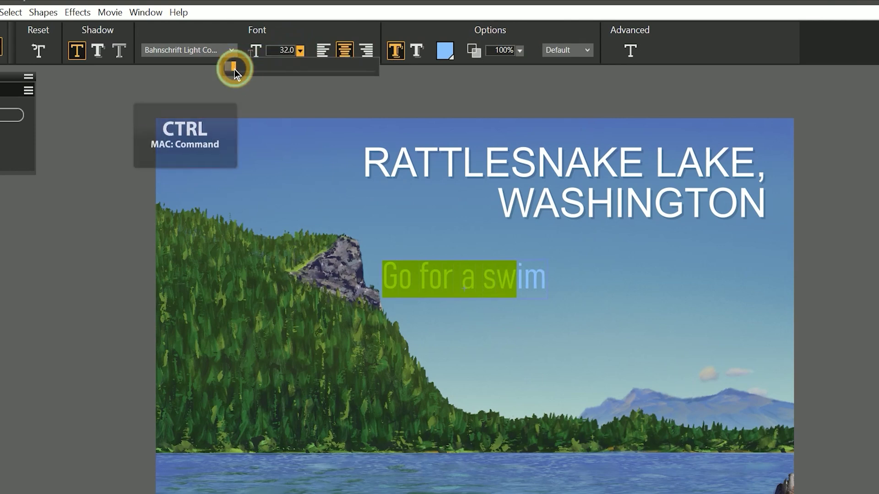
{"action": "mouse_move", "coordinate": [234, 69]}
{"action": "left_mouse_down"}
{"action": "mouse_move", "coordinate": [250, 71]}
{"action": "mouse_move", "coordinate": [227, 73]}
{"action": "left_mouse_up"}
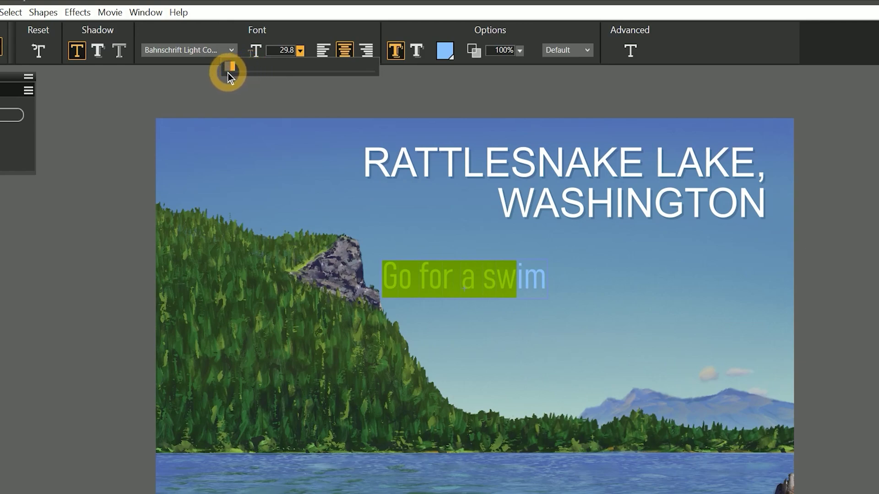
Fine-tune the 'Go for a swim' font size to 30.6 point
{"action": "left_click", "coordinate": [528, 285]}
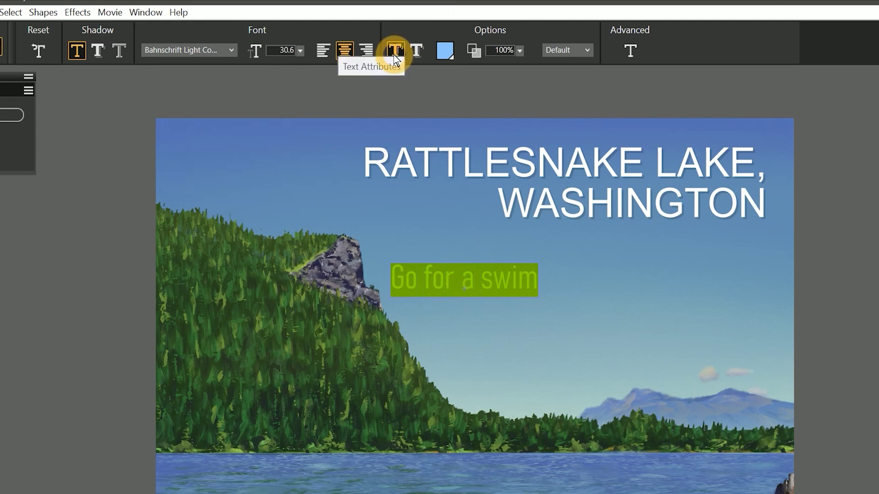
Colour the caption crimson red, lower its opacity, and move it up and right
{"action": "left_click", "coordinate": [444, 50]}
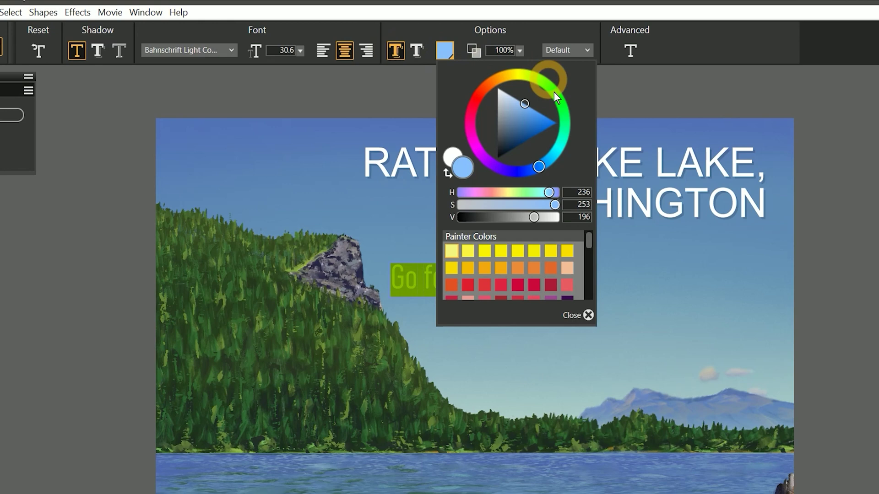
{"action": "left_click", "coordinate": [534, 286]}
{"action": "mouse_move", "coordinate": [520, 50]}
{"action": "left_mouse_down"}
{"action": "mouse_move", "coordinate": [550, 68]}
{"action": "mouse_move", "coordinate": [521, 67]}
{"action": "left_mouse_up"}
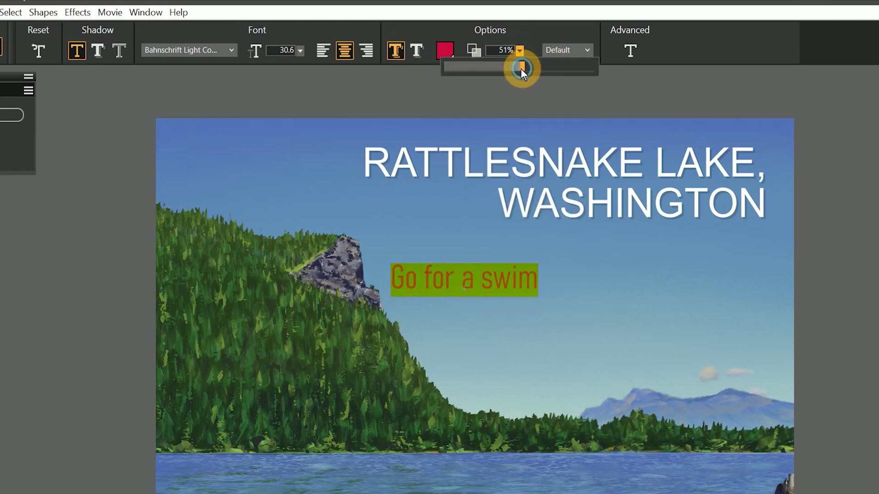
{"action": "key", "text": "m"}
{"action": "left_click_drag", "start_coordinate": [426, 284], "coordinate": [496, 262]}
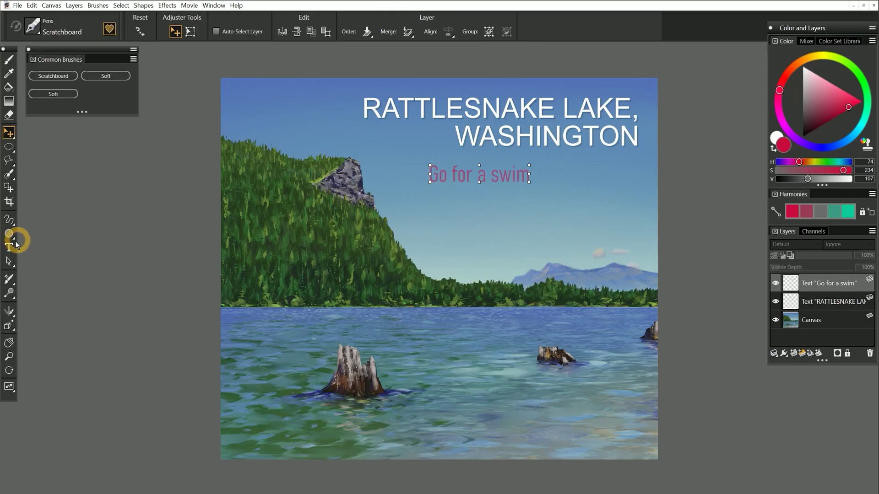
Restore 100% opacity, try Overlay blending, reposition the text below the title, then revert to Default
{"action": "left_click", "coordinate": [8, 247]}
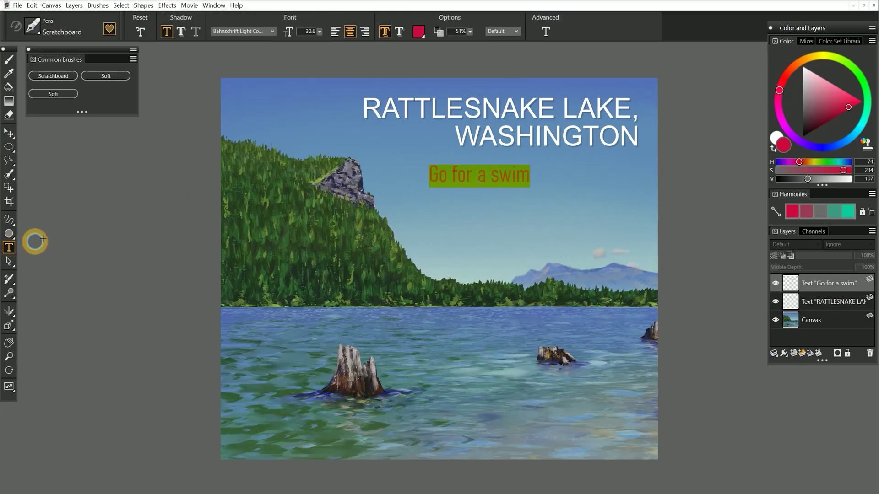
{"action": "left_click_drag", "start_coordinate": [469, 31], "coordinate": [532, 46]}
{"action": "left_click", "coordinate": [511, 32]}
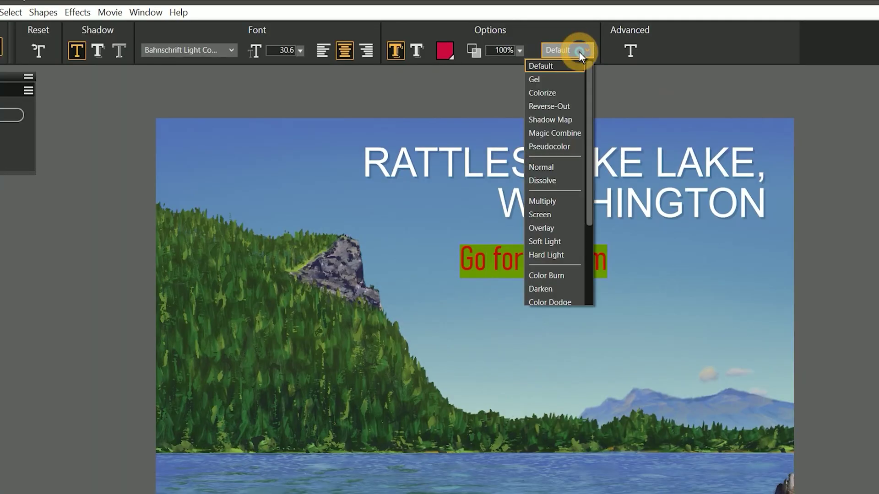
{"action": "left_click", "coordinate": [549, 228]}
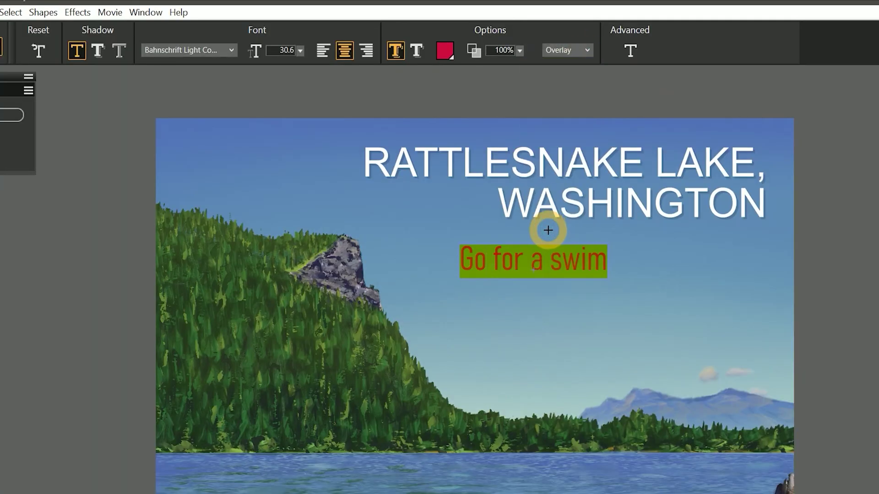
{"action": "key", "text": "Escape"}
{"action": "left_click_drag", "start_coordinate": [508, 264], "coordinate": [525, 270]}
{"action": "left_click", "coordinate": [8, 247]}
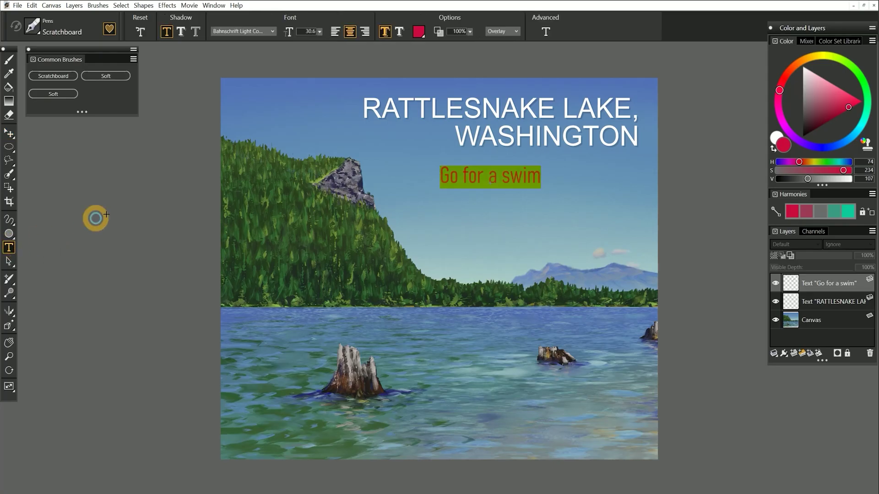
{"action": "left_click", "coordinate": [500, 30]}
{"action": "scroll", "coordinate": [516, 65], "scroll_direction": "up", "scroll_amount": 3}
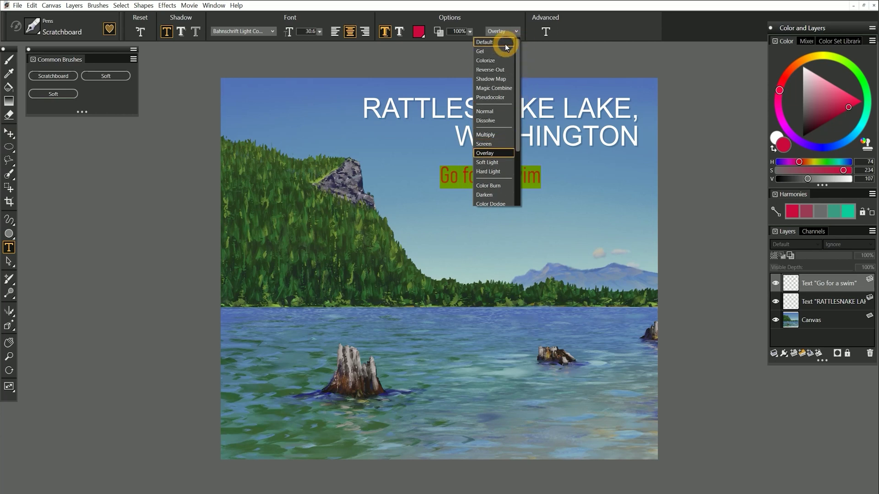
{"action": "left_click", "coordinate": [506, 41]}
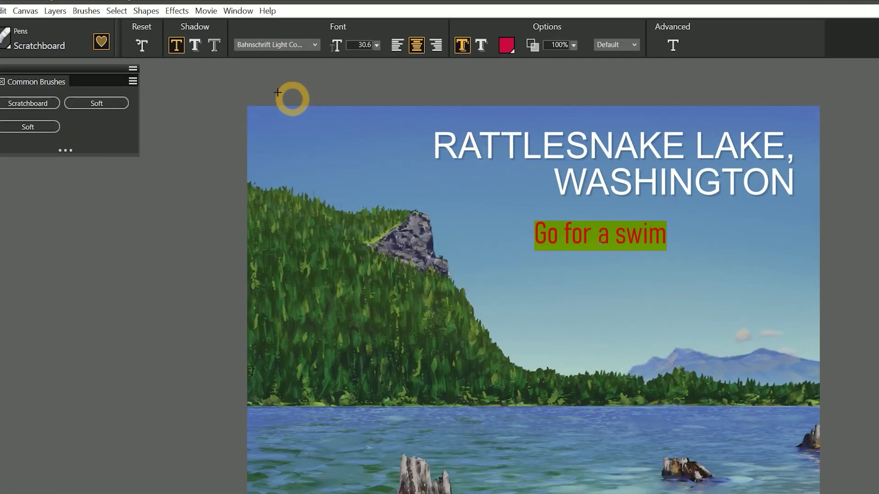
Give the caption a drop shadow at 27% opacity with Default blend mode
{"action": "left_click", "coordinate": [195, 46]}
{"action": "left_click", "coordinate": [211, 48]}
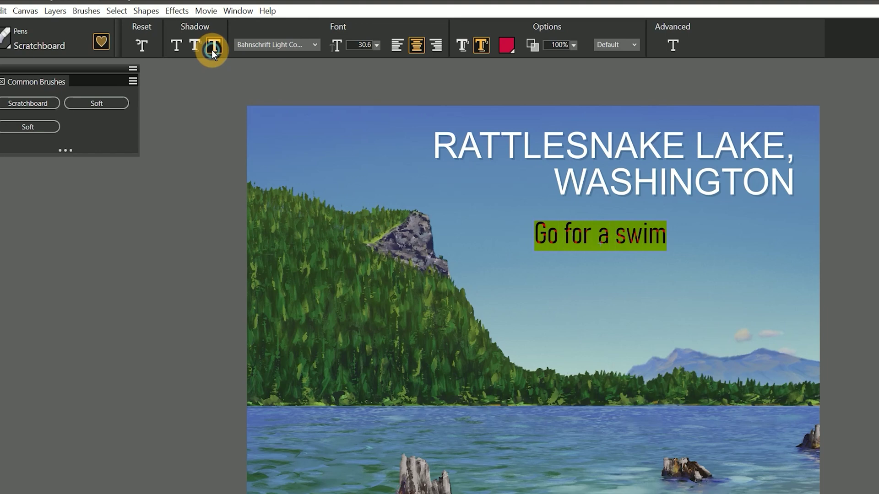
{"action": "left_click", "coordinate": [194, 48]}
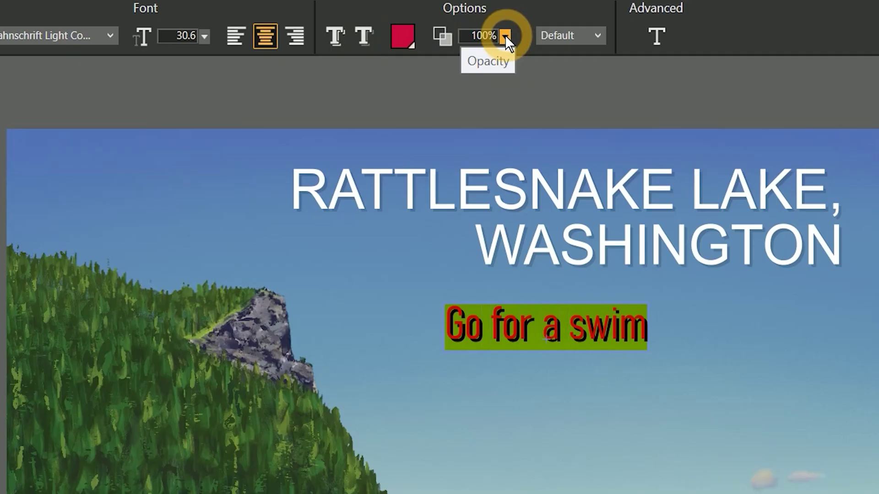
{"action": "left_click", "coordinate": [574, 45]}
{"action": "left_click_drag", "start_coordinate": [592, 62], "coordinate": [591, 60]}
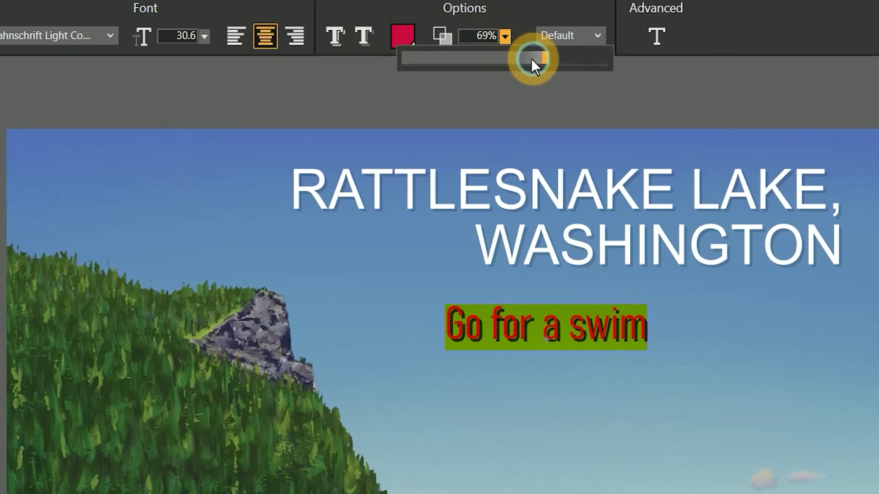
{"action": "left_click_drag", "start_coordinate": [530, 59], "coordinate": [469, 61]}
{"action": "left_click", "coordinate": [570, 35]}
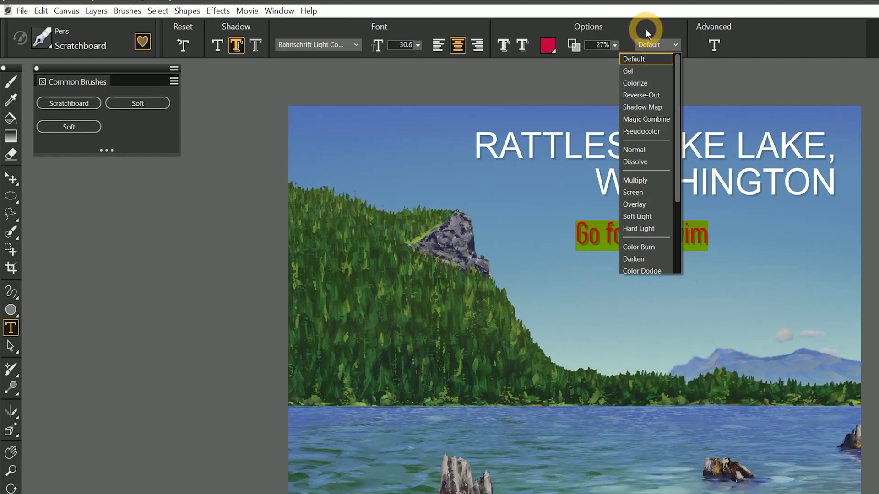
{"action": "left_click", "coordinate": [547, 20]}
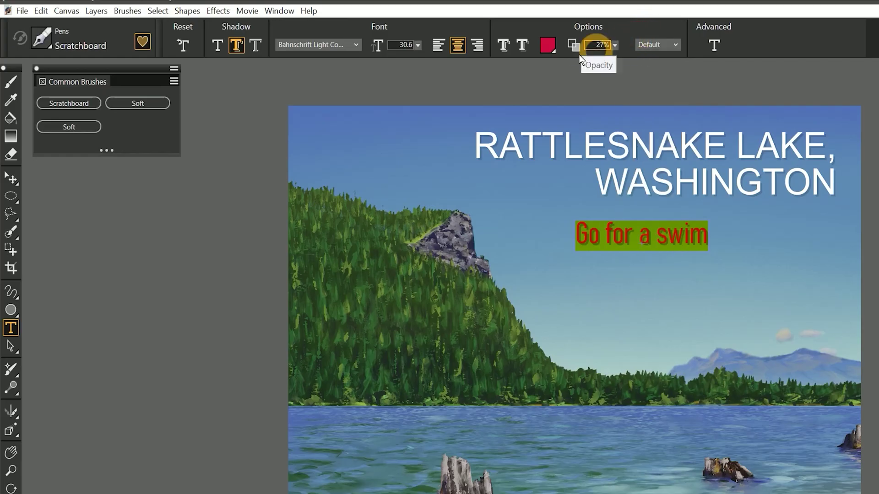
{"action": "left_click", "coordinate": [10, 178]}
{"action": "left_click", "coordinate": [610, 236]}
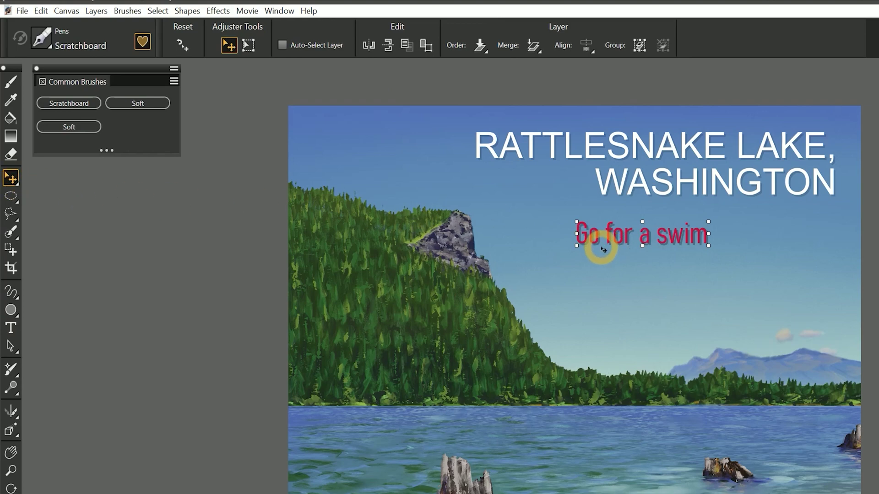
{"action": "left_click", "coordinate": [11, 471]}
{"action": "left_click", "coordinate": [652, 237]}
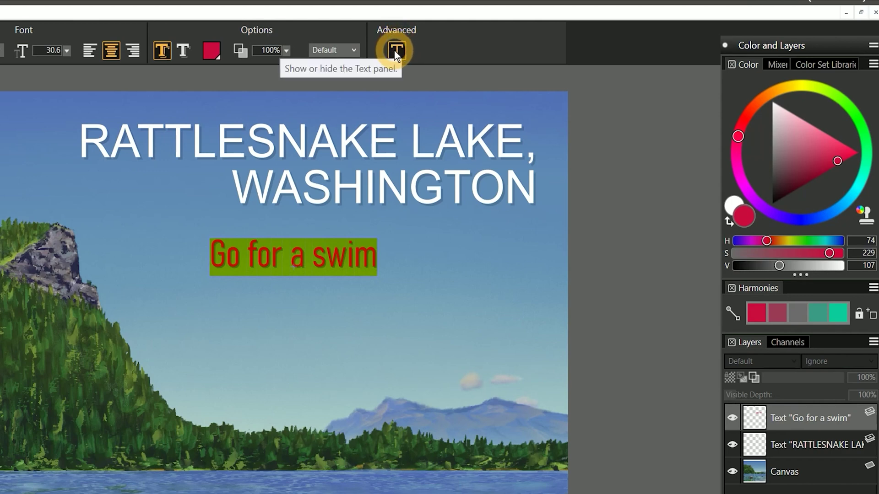
Open the Advanced Text panel and float it beside the canvas
{"action": "left_click", "coordinate": [396, 51]}
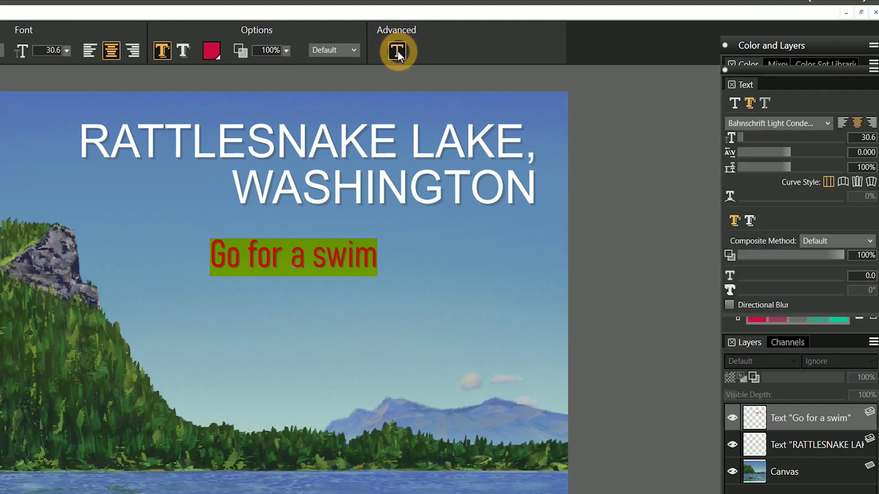
{"action": "left_click_drag", "start_coordinate": [797, 87], "coordinate": [616, 111]}
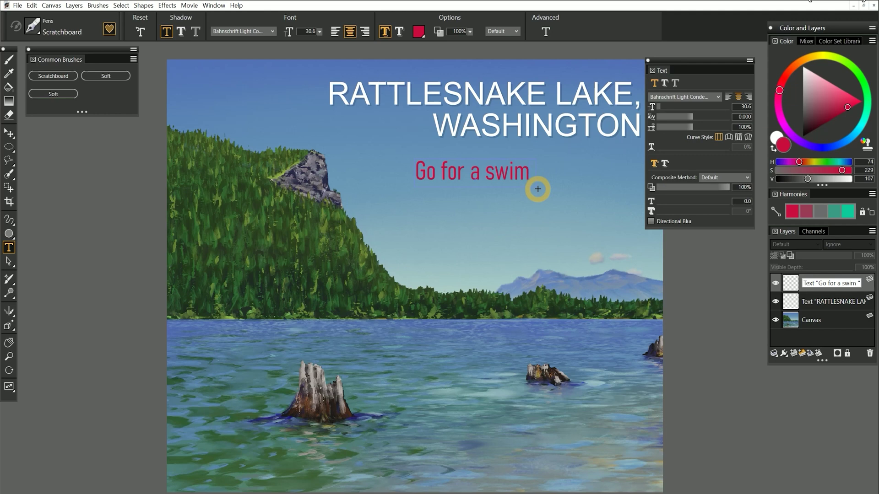
Save the painting as 'text-tool' in Photoshop (*.psd) format
{"action": "left_click", "coordinate": [17, 5]}
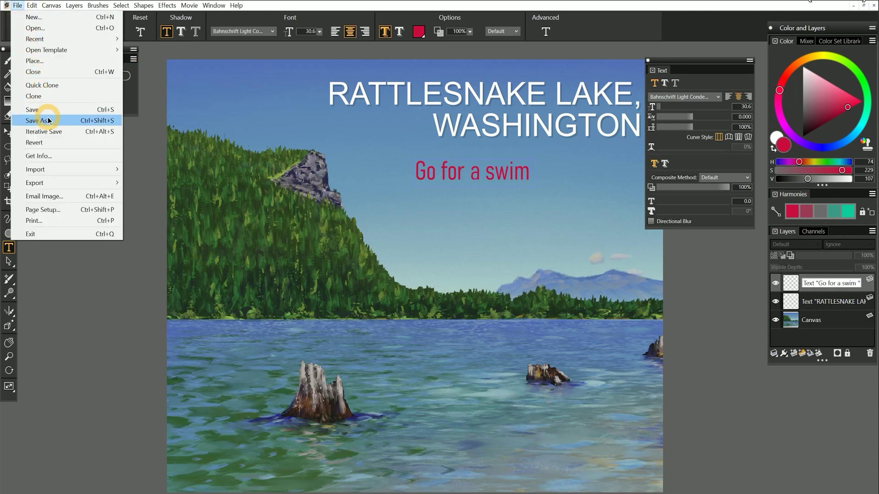
{"action": "left_click", "coordinate": [27, 112]}
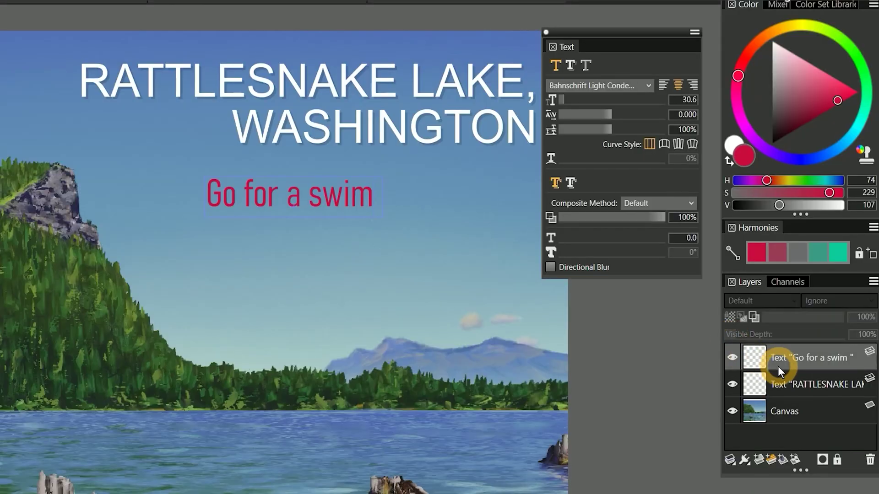
Duplicate the 'Go for a swim' text layer and commit the copy to an image layer
{"action": "right_click", "coordinate": [805, 284]}
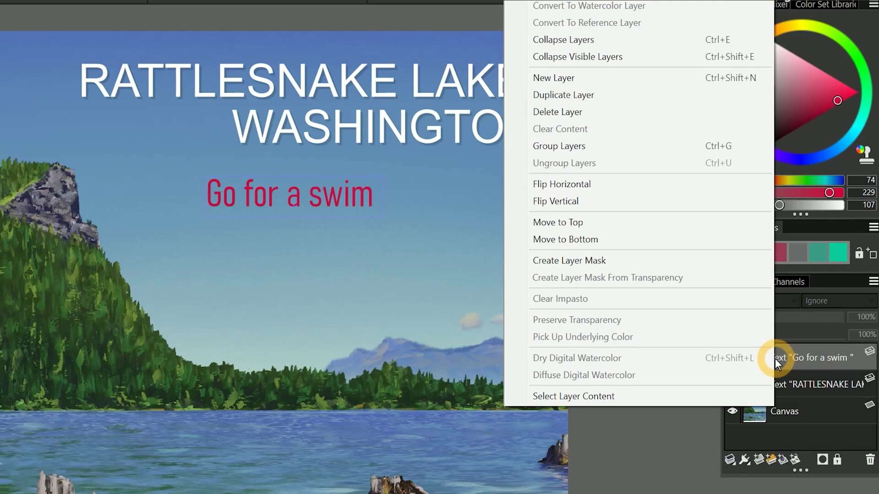
{"action": "left_click", "coordinate": [584, 95]}
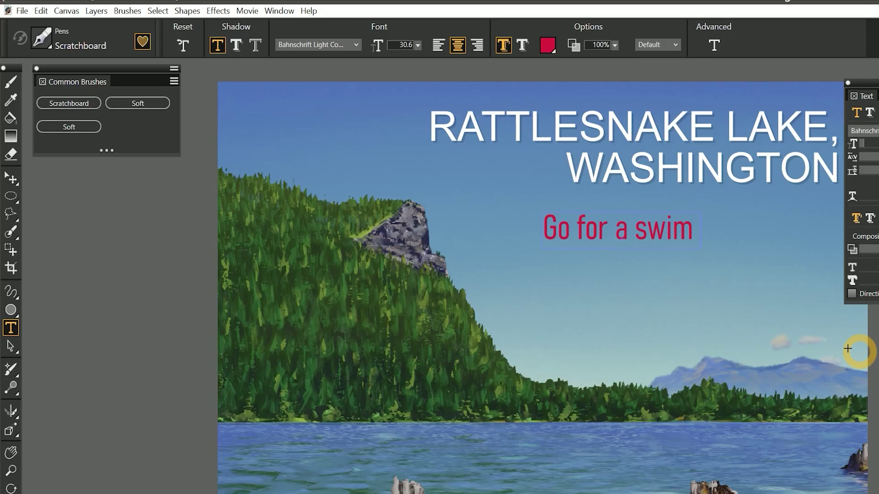
{"action": "left_click", "coordinate": [11, 81]}
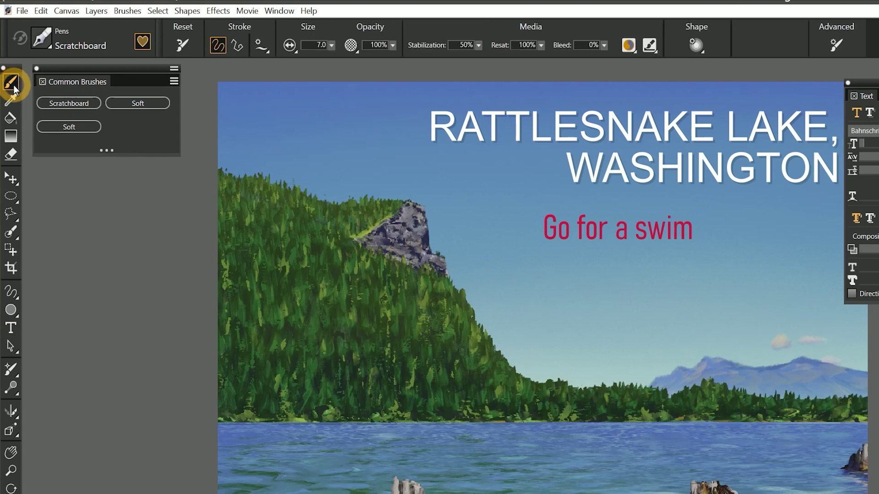
{"action": "left_click", "coordinate": [549, 233]}
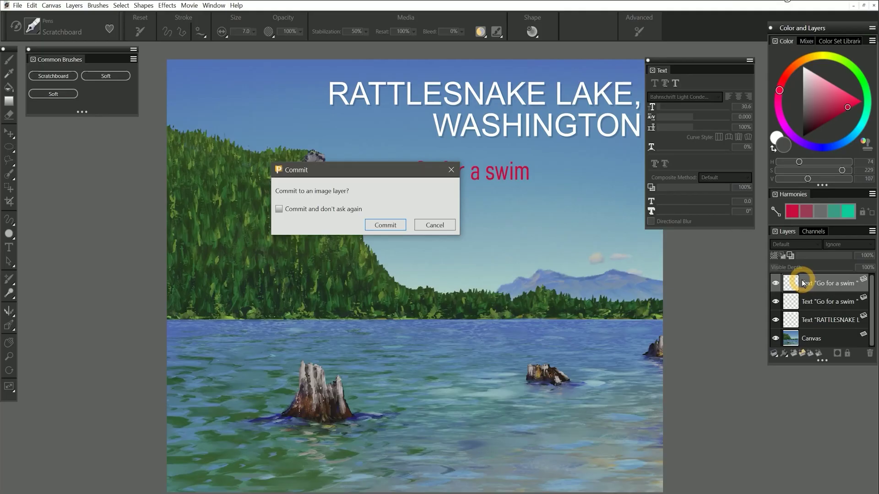
{"action": "left_click", "coordinate": [811, 289]}
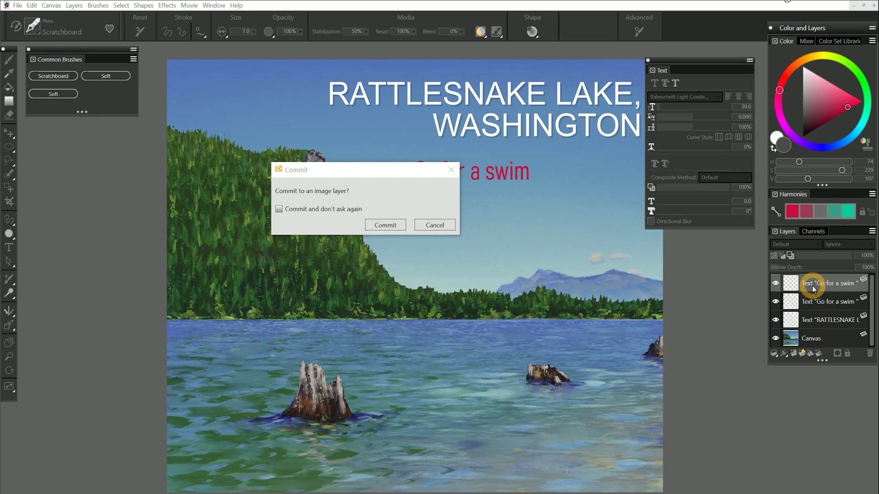
{"action": "left_click", "coordinate": [389, 227]}
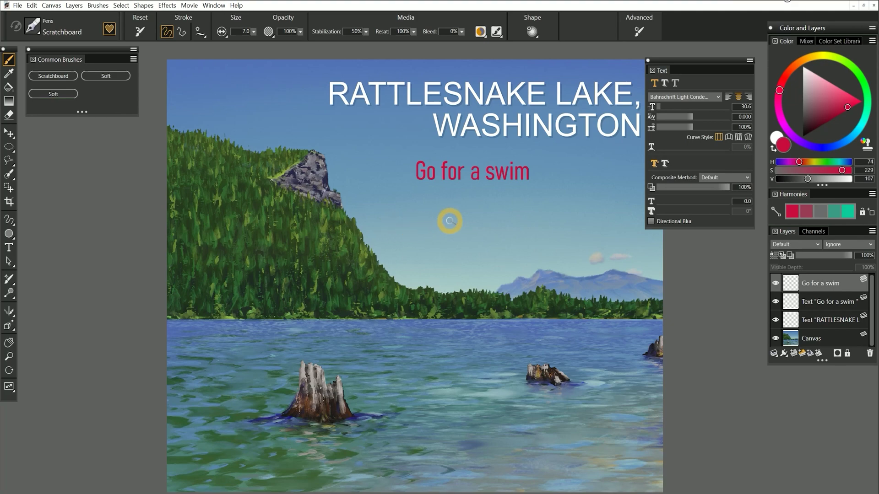
Zoom in on the caption, hide the original text layer, and reselect the Brush tool
{"action": "key", "text": "m"}
{"action": "left_click", "coordinate": [443, 174]}
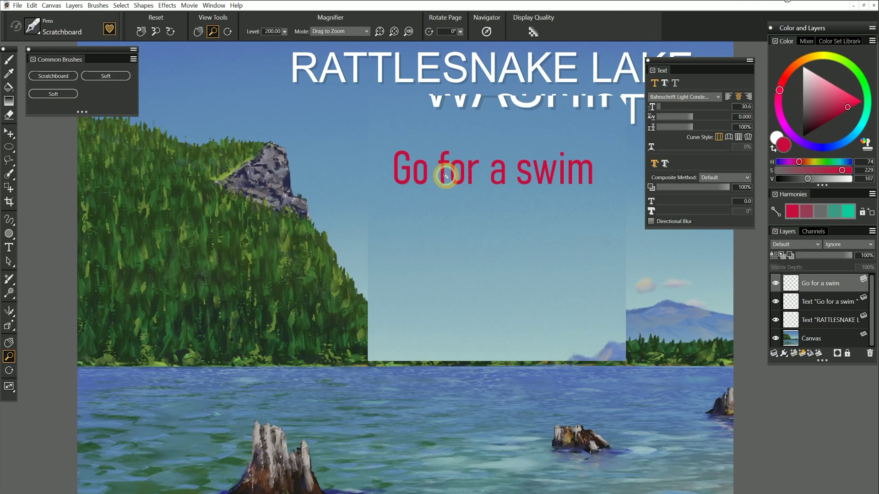
{"action": "left_click", "coordinate": [444, 177]}
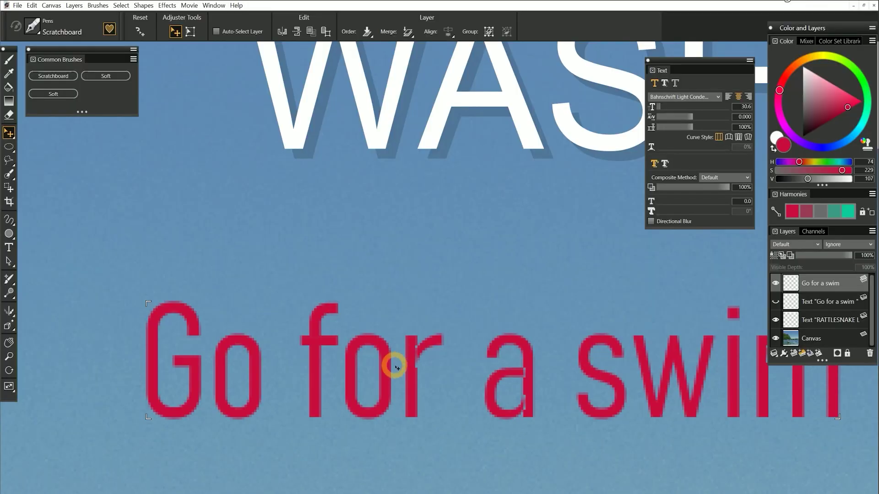
{"action": "left_click", "coordinate": [9, 247]}
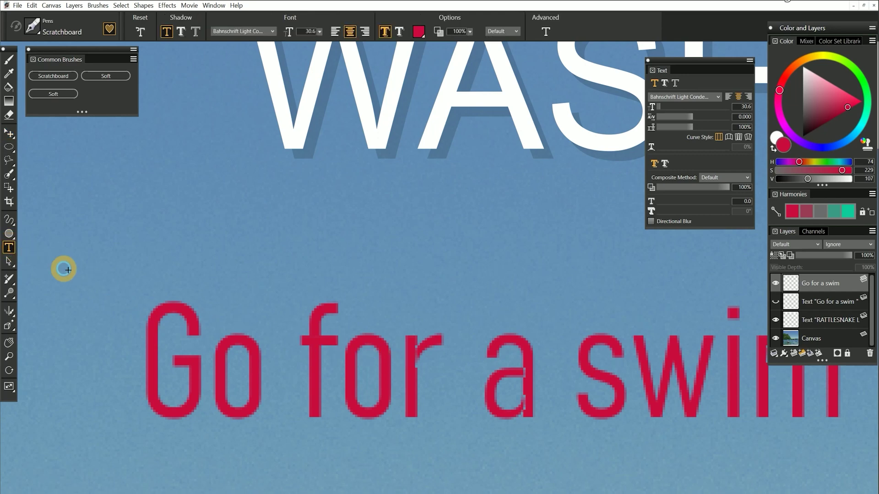
{"action": "left_click", "coordinate": [9, 59]}
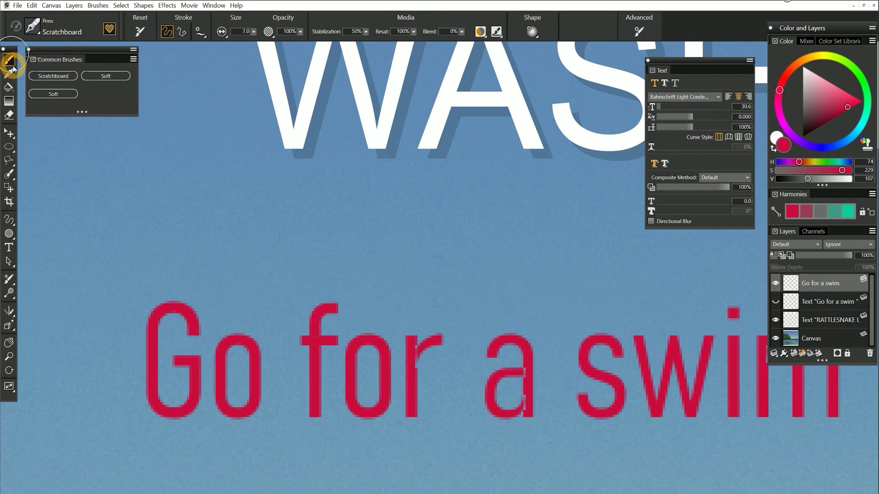
Smear the caption's middle letters 'for a s' with the Blenders Blur Diffuser brush
{"action": "left_click", "coordinate": [32, 26]}
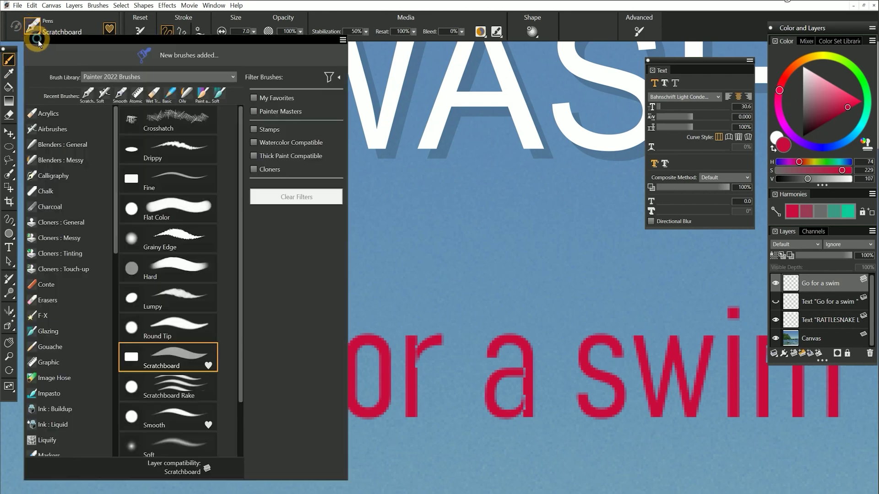
{"action": "left_click", "coordinate": [73, 144]}
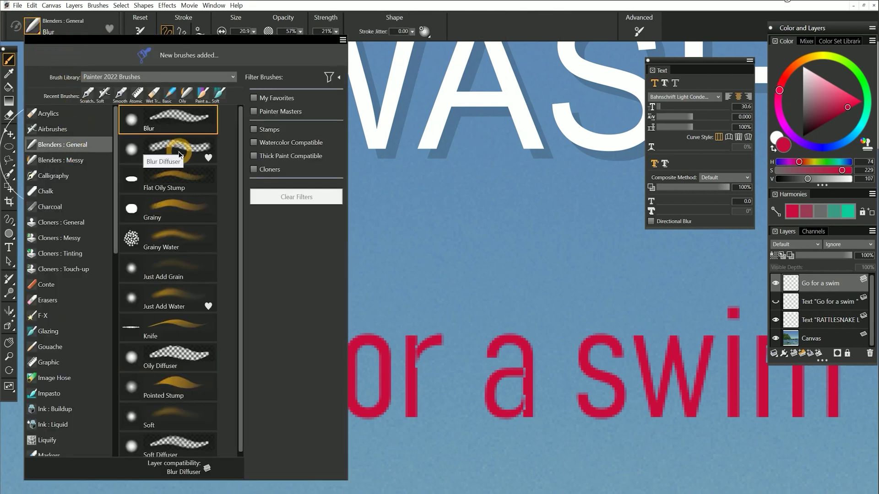
{"action": "left_click", "coordinate": [178, 155]}
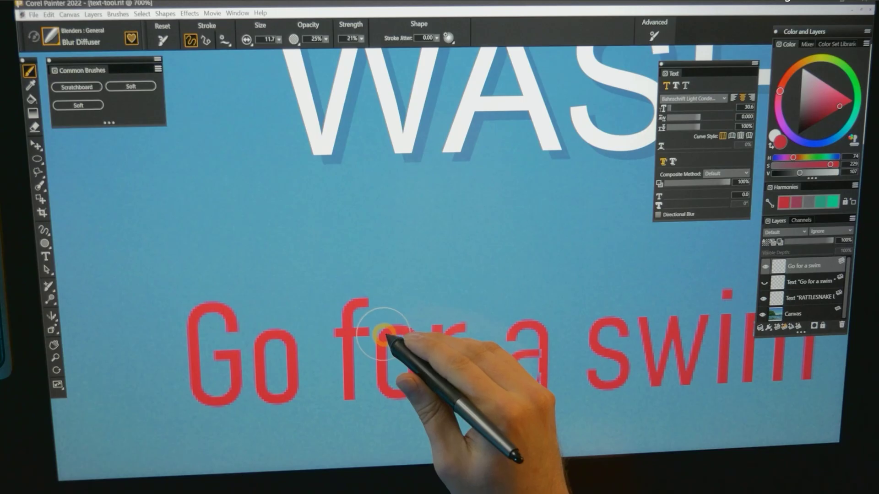
{"action": "mouse_move", "coordinate": [383, 359]}
{"action": "left_mouse_down"}
{"action": "mouse_move", "coordinate": [359, 314]}
{"action": "mouse_move", "coordinate": [406, 308]}
{"action": "mouse_move", "coordinate": [426, 355]}
{"action": "mouse_move", "coordinate": [470, 333]}
{"action": "mouse_move", "coordinate": [529, 359]}
{"action": "mouse_move", "coordinate": [590, 339]}
{"action": "mouse_move", "coordinate": [630, 357]}
{"action": "left_mouse_up"}
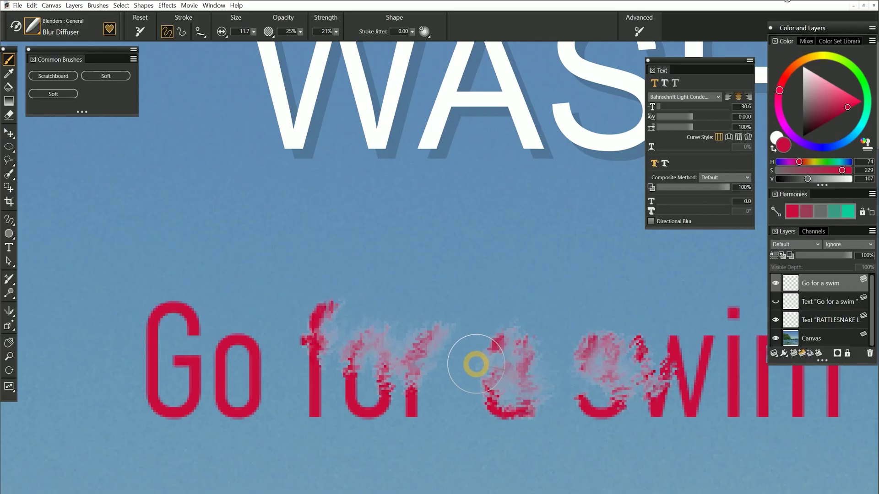
{"action": "left_click_drag", "start_coordinate": [475, 363], "coordinate": [393, 348]}
{"action": "left_click", "coordinate": [32, 6]}
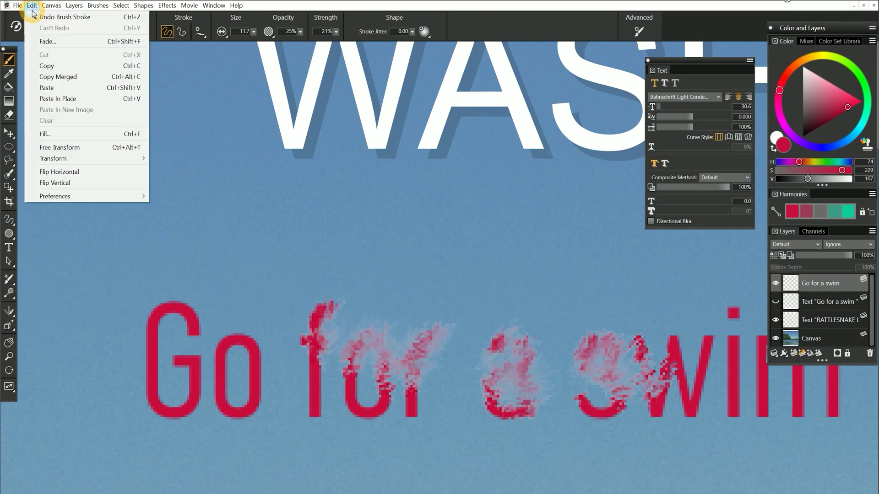
{"action": "left_click", "coordinate": [63, 149]}
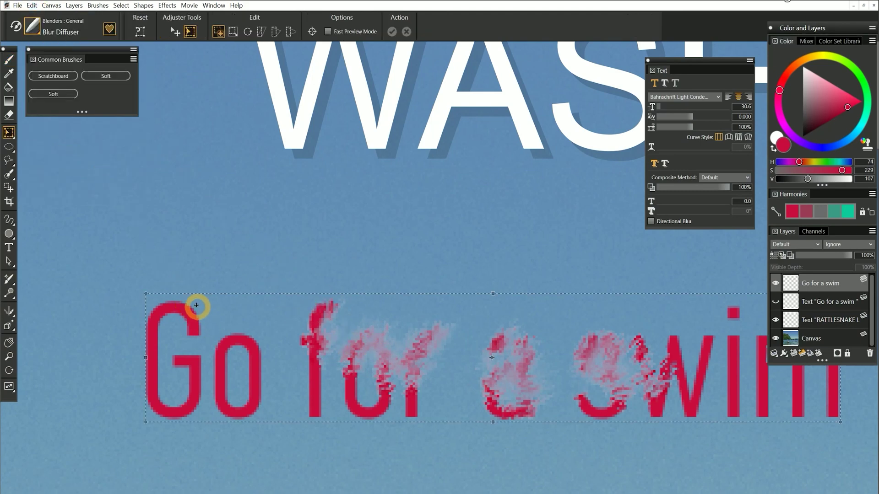
Shrink the blurred 'Go for a swim' caption under the title, commit it, then close the painting
{"action": "left_click_drag", "start_coordinate": [156, 297], "coordinate": [453, 373]}
{"action": "left_click_drag", "start_coordinate": [559, 393], "coordinate": [272, 271]}
{"action": "left_click_drag", "start_coordinate": [160, 245], "coordinate": [267, 247]}
{"action": "left_click", "coordinate": [392, 31]}
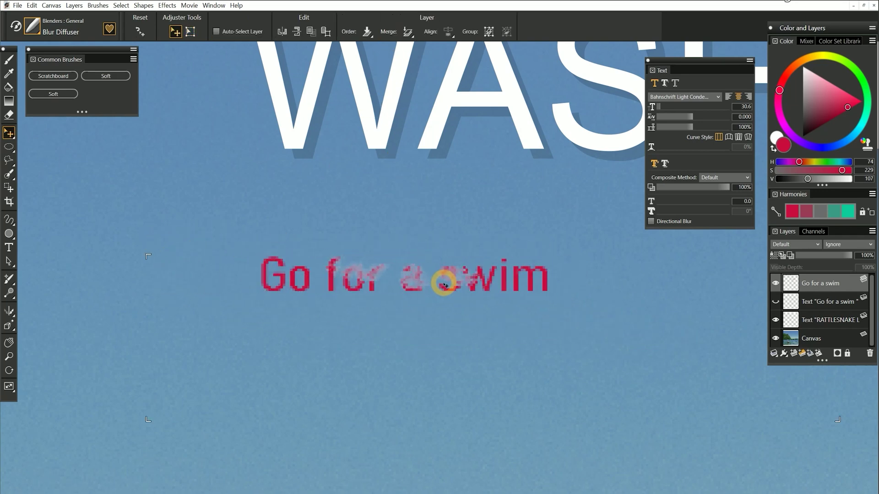
{"action": "left_click", "coordinate": [17, 5]}
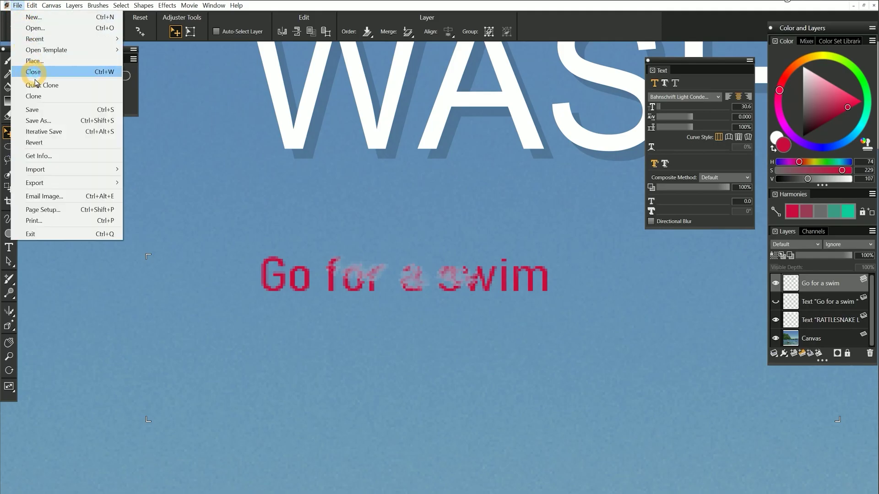